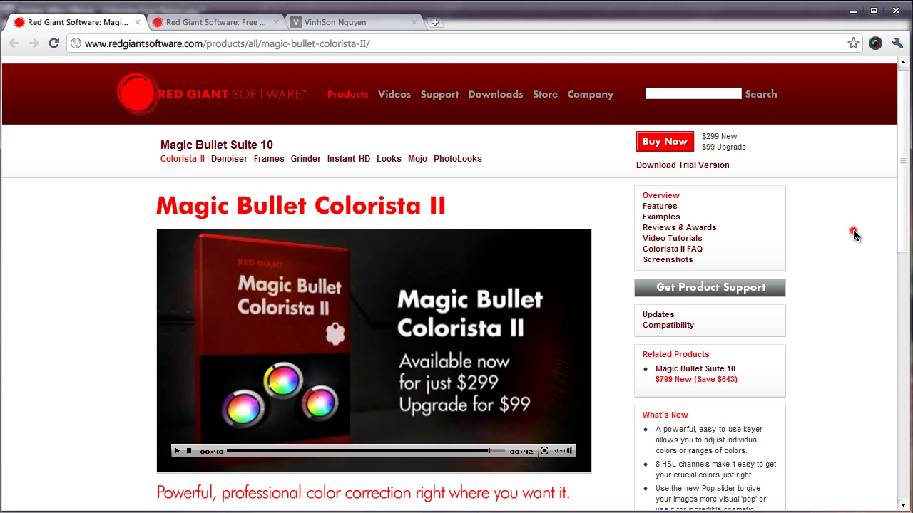
Scroll up and down through the currently open browser page
scroll(855, 235, down, 3)
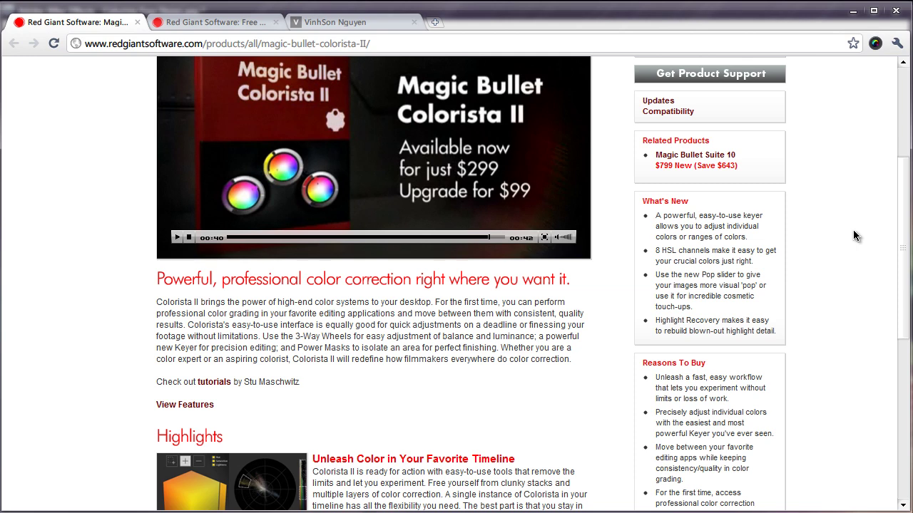
scroll(854, 235, down, 3)
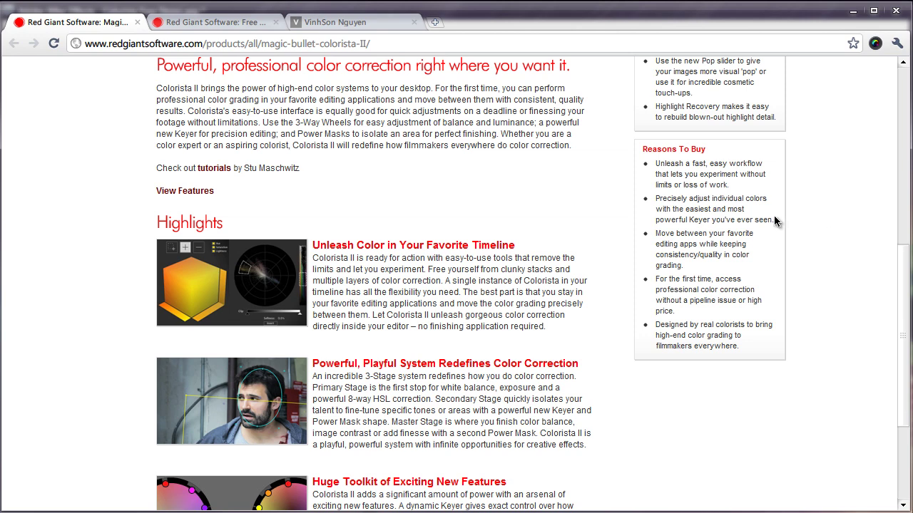
scroll(271, 154, down, 1)
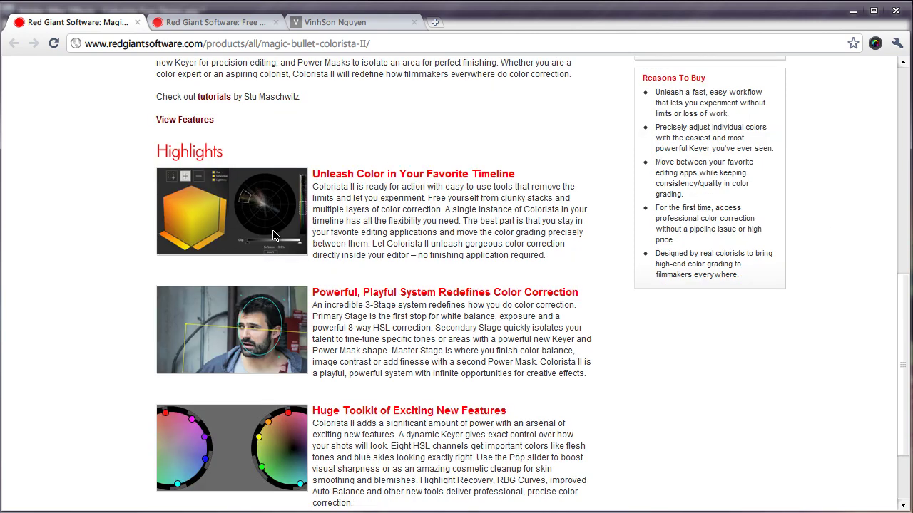
scroll(285, 231, down, 1)
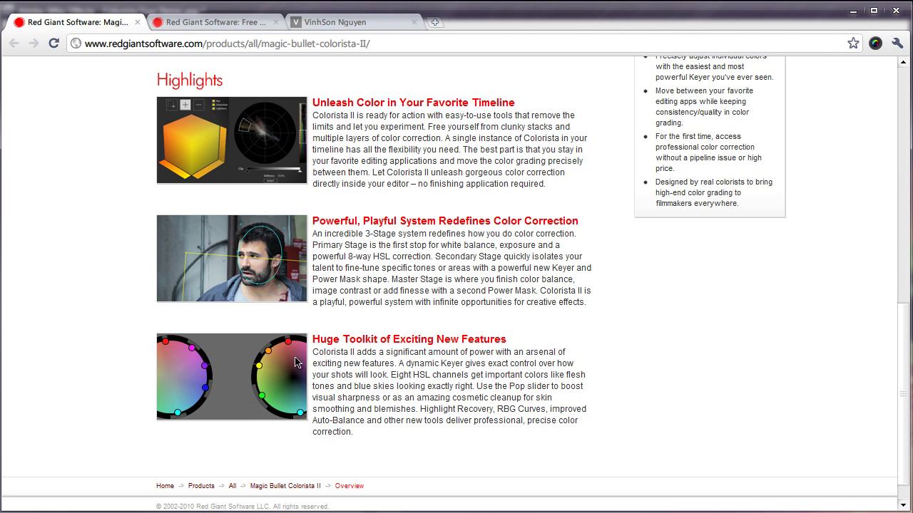
scroll(296, 363, up, 6)
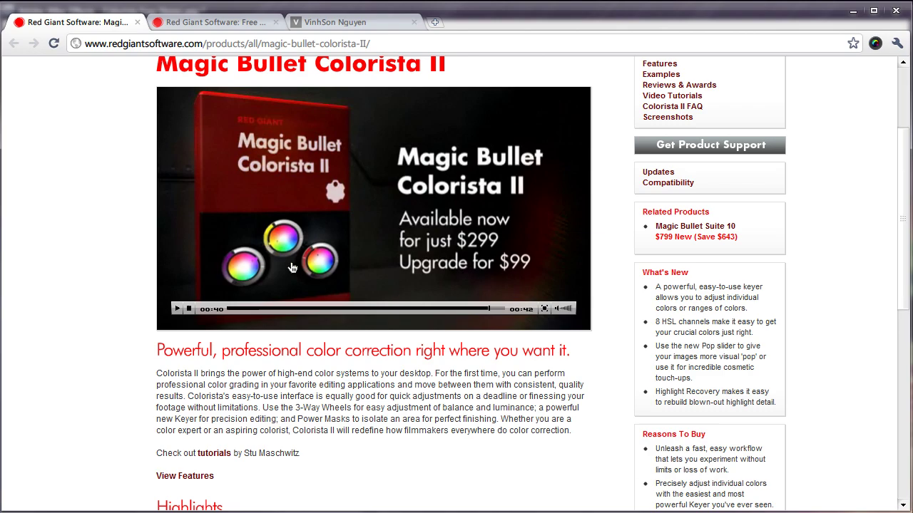
scroll(285, 264, down, 6)
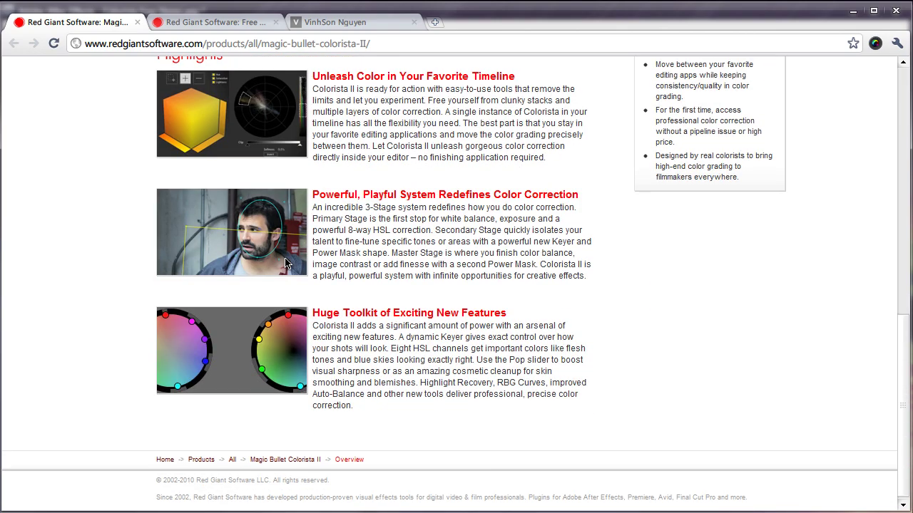
scroll(285, 264, up, 3)
scroll(286, 264, down, 2)
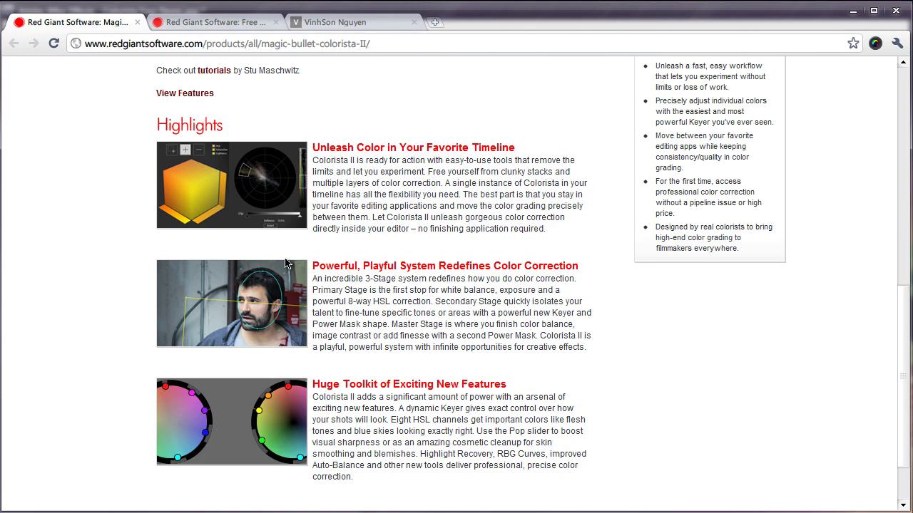
scroll(286, 263, up, 8)
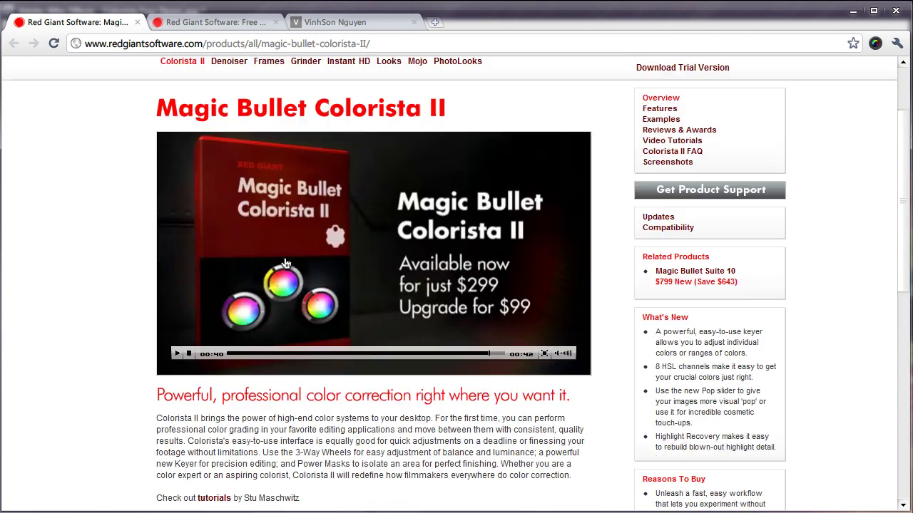
scroll(285, 264, down, 4)
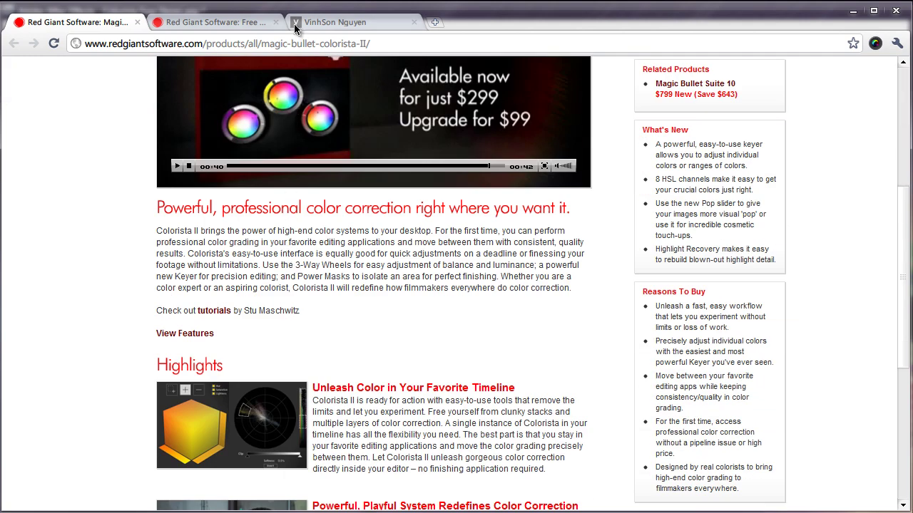
Switch to the Red Giant Free Products tab and scroll to the Colorista Free 1.0 entry
click(241, 21)
scroll(242, 243, down, 1)
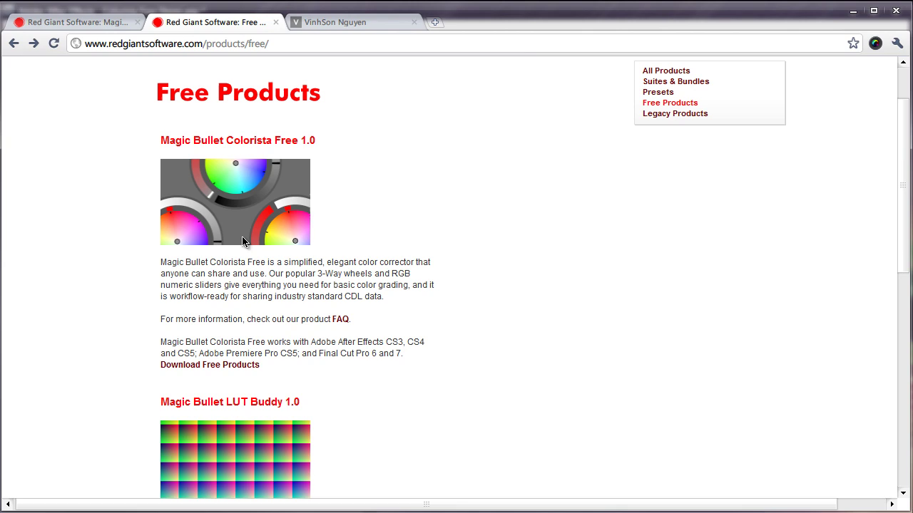
scroll(242, 241, down, 1)
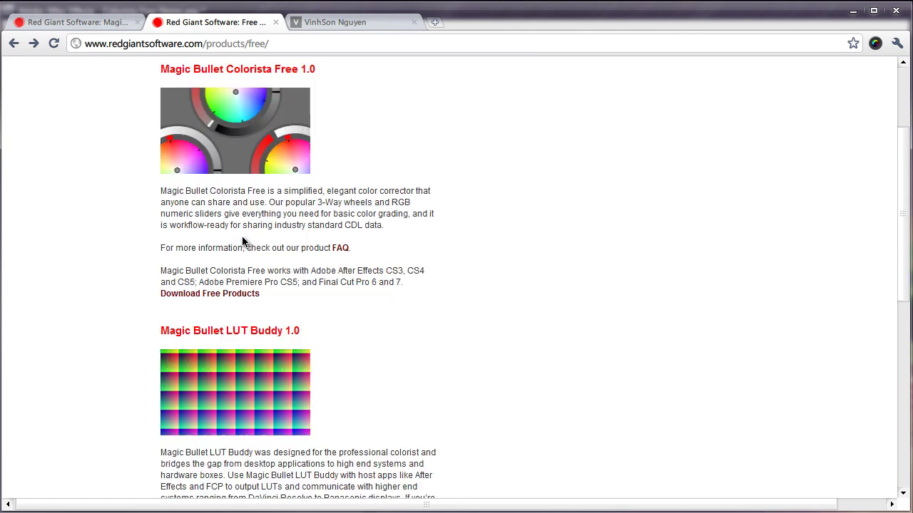
scroll(242, 242, up, 1)
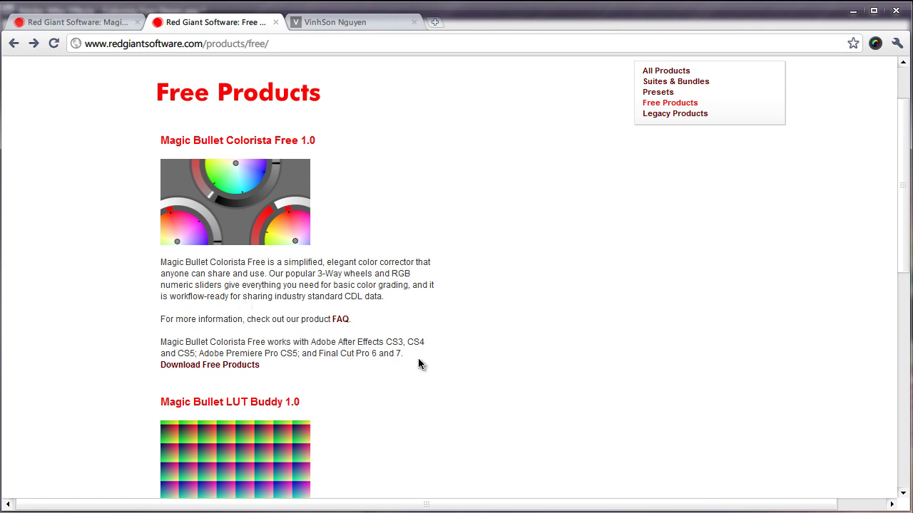
scroll(418, 362, up, 1)
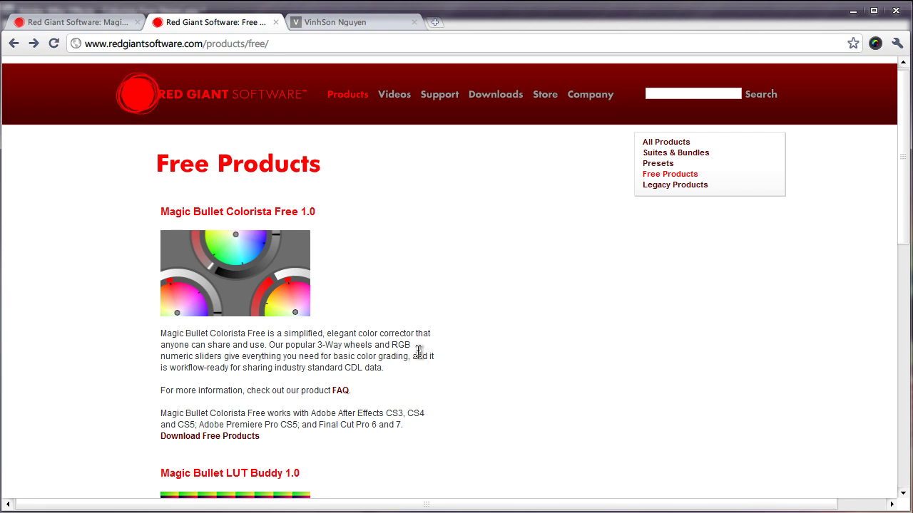
scroll(419, 353, down, 1)
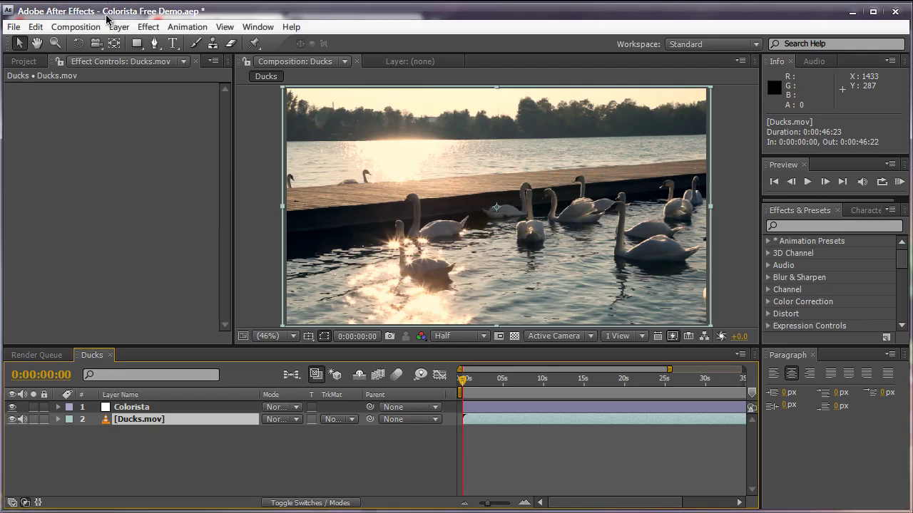
Select the Colorista layer and widen Effect Controls to reveal all three wheels, keeping the viewer at Fit
click(108, 436)
click(113, 409)
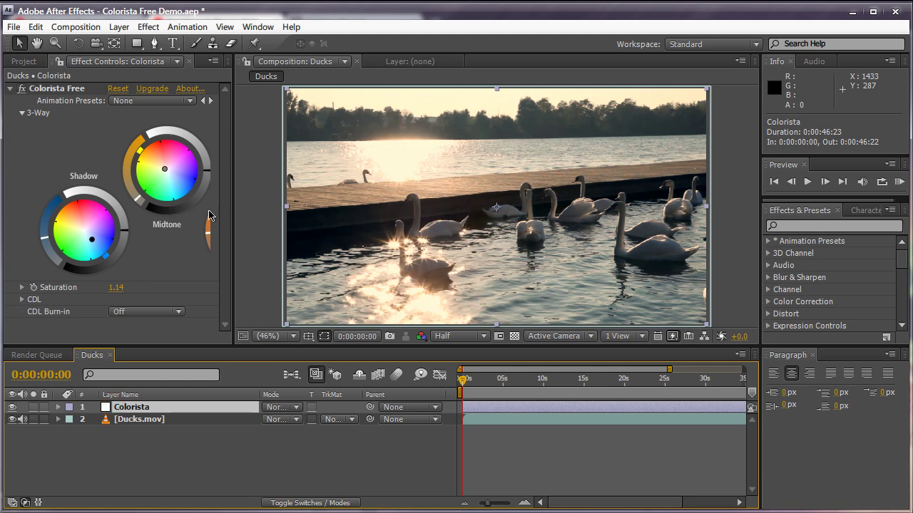
drag(234, 216, 332, 213)
click(391, 337)
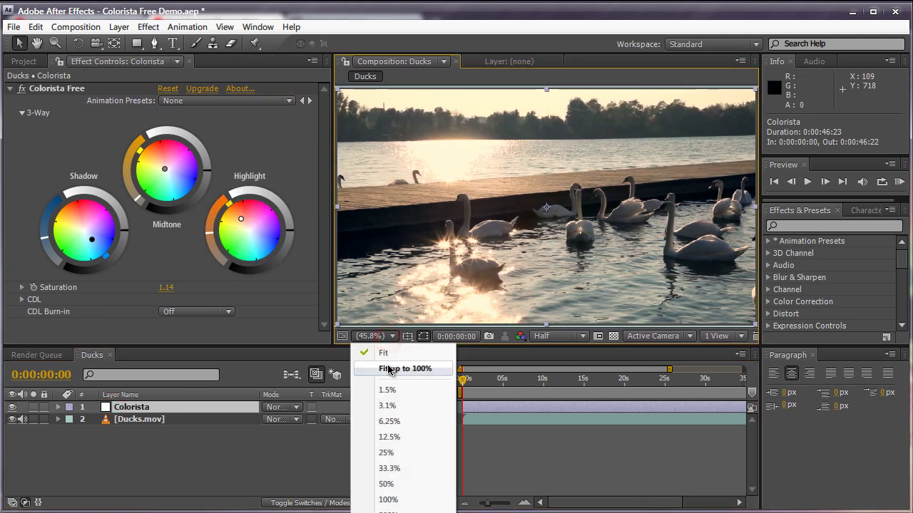
click(388, 357)
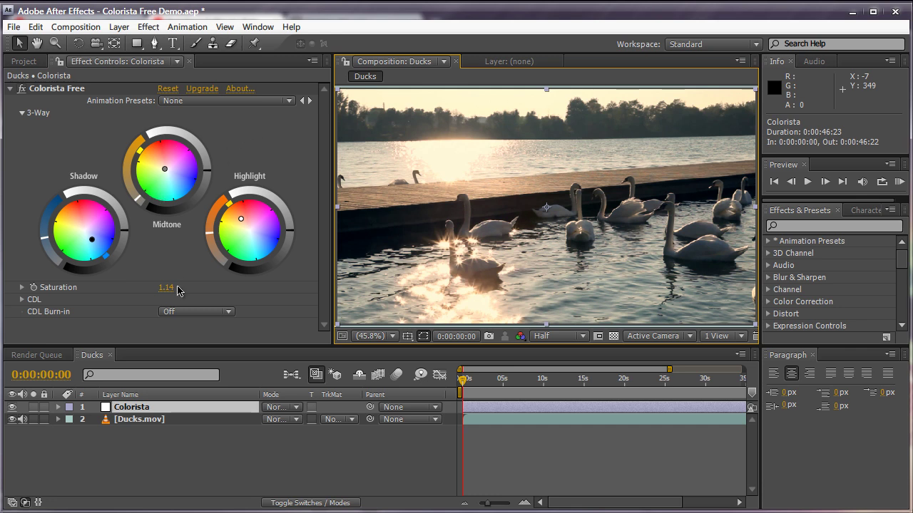
Create a new composition from Wave and Birds.mov in the Project panel
click(30, 61)
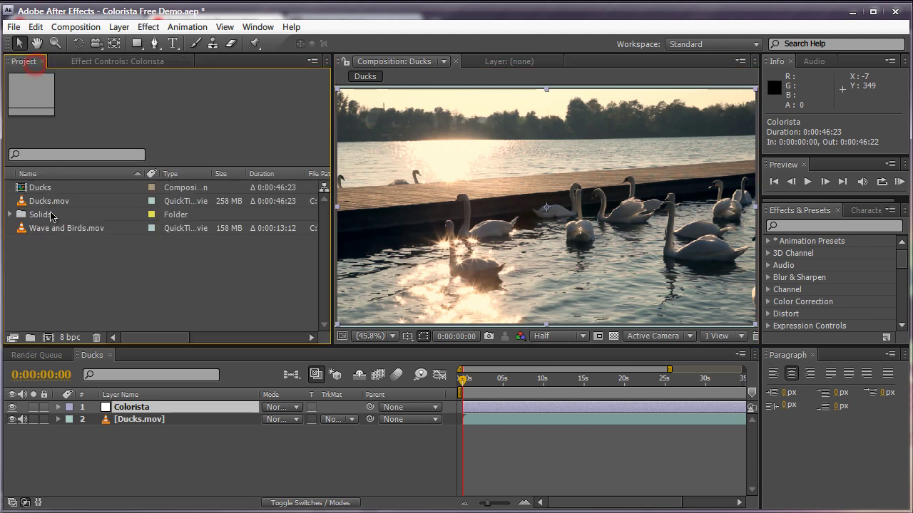
drag(43, 230, 47, 338)
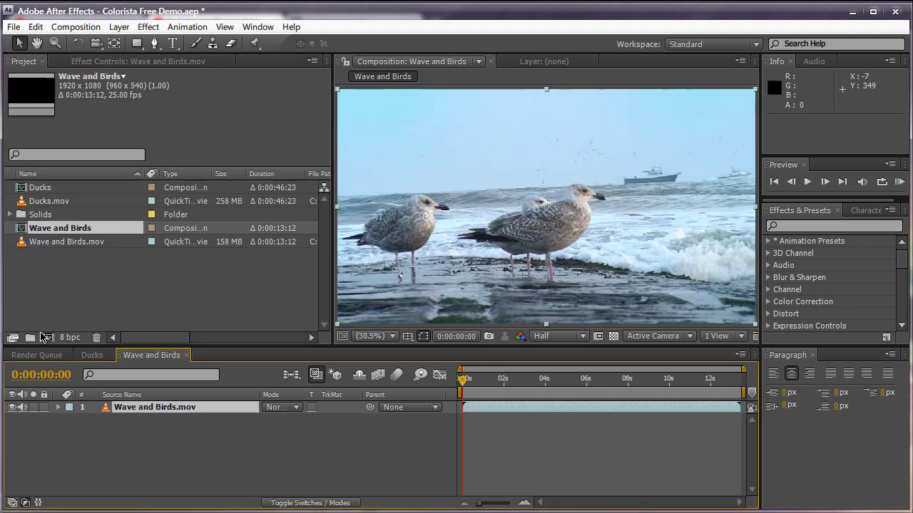
click(376, 336)
click(381, 350)
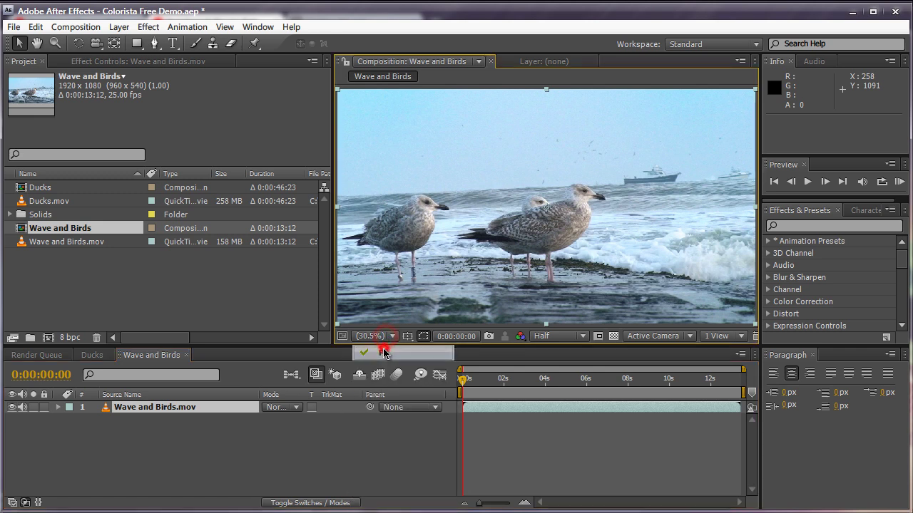
Add a new adjustment layer and rename it Colorista
click(155, 464)
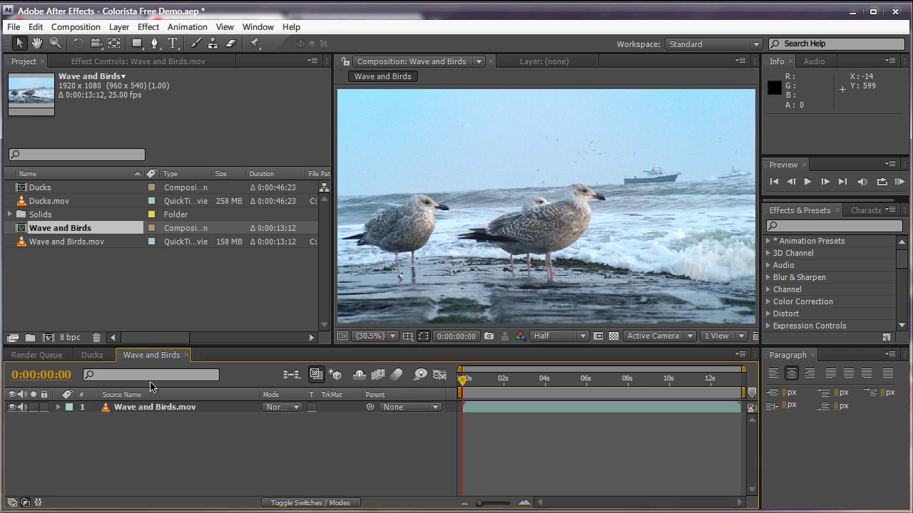
key(ctrl+alt+y)
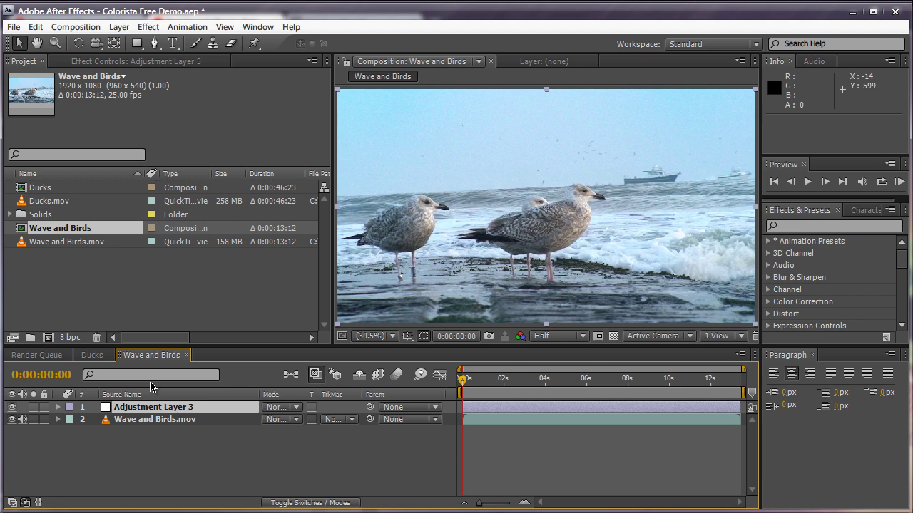
click(155, 413)
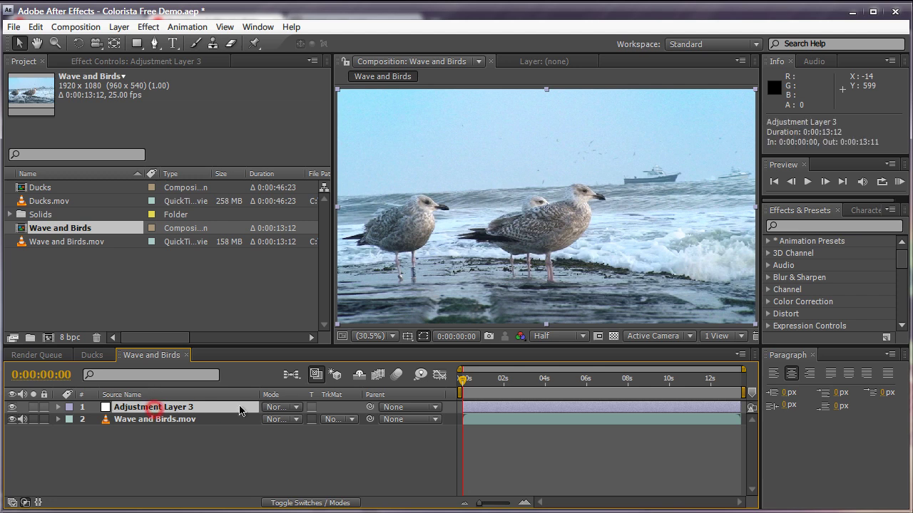
key(Return)
text(Col)
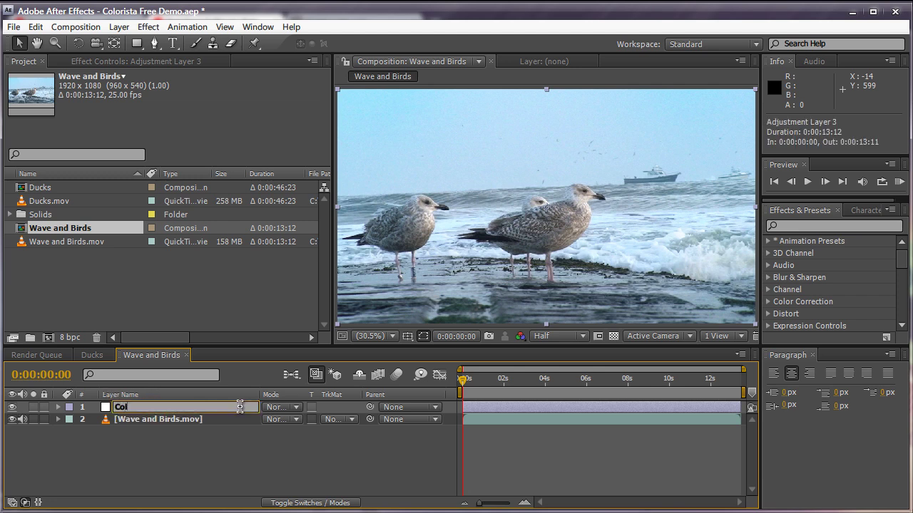
text(orista)
key(Return)
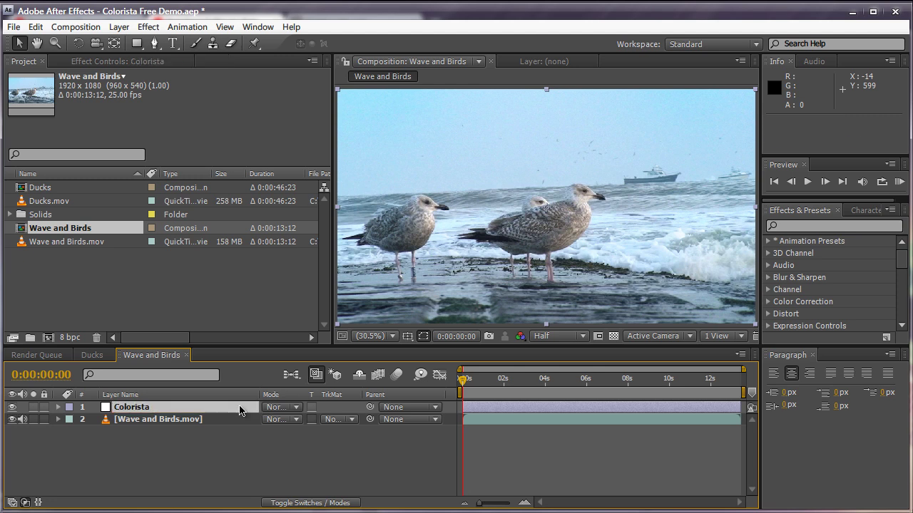
Search Effects & Presets for 'colorista' and apply Colorista Free to the layer
click(792, 227)
text(colorist)
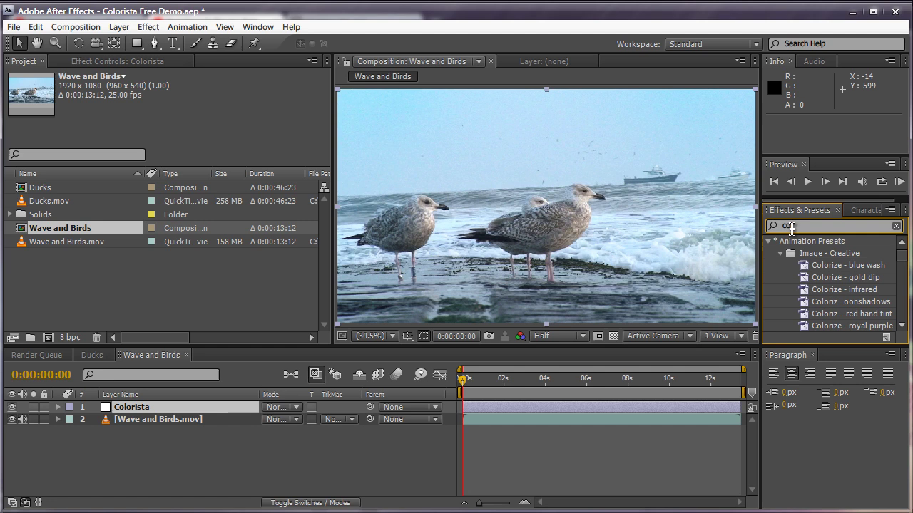
text(a)
double_click(803, 254)
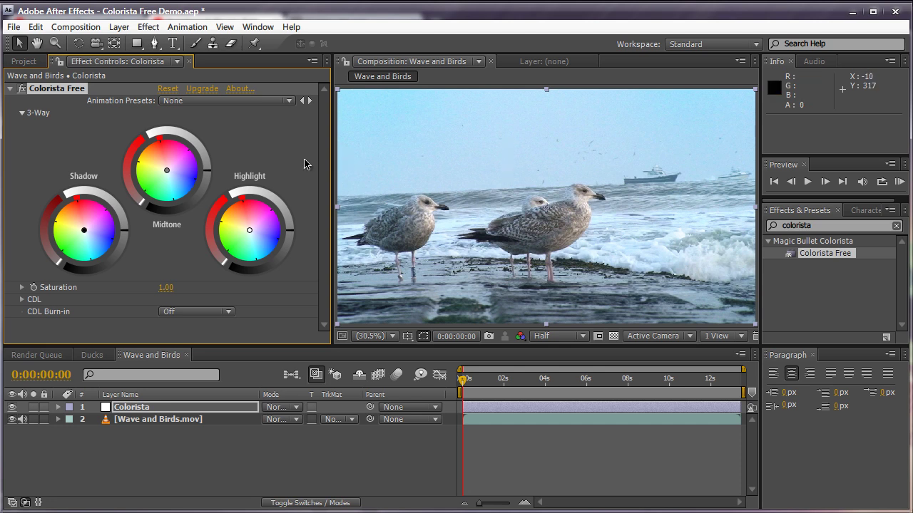
Tint the highlights toward orange and the shadows toward teal, comparing with the grade toggled
drag(249, 230, 239, 221)
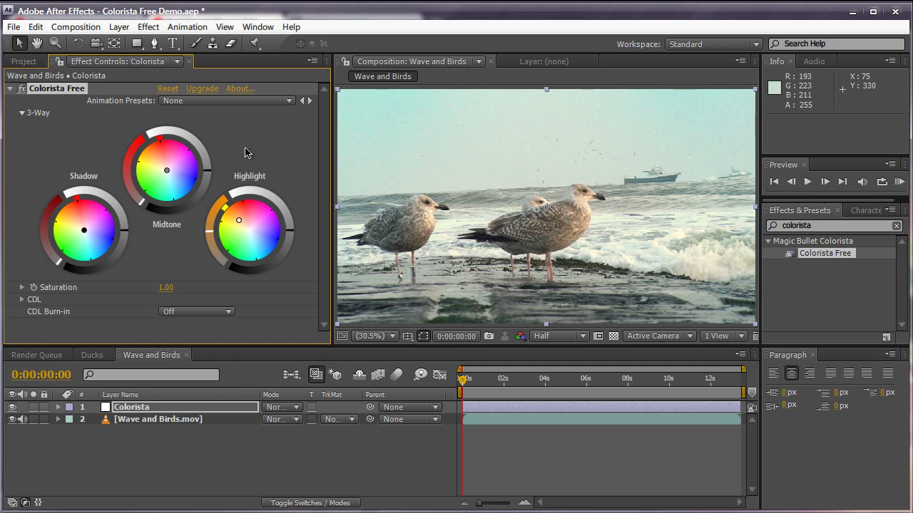
click(23, 89)
drag(83, 230, 90, 241)
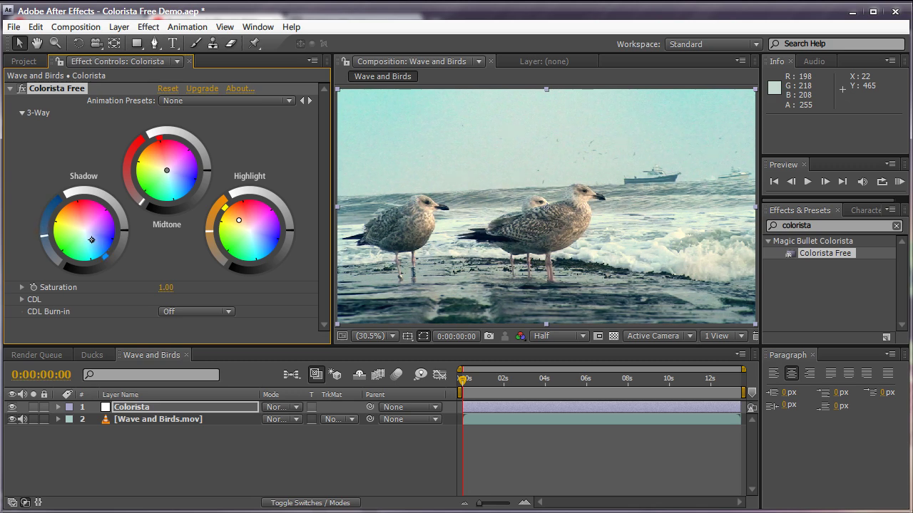
drag(91, 239, 94, 241)
drag(94, 242, 95, 242)
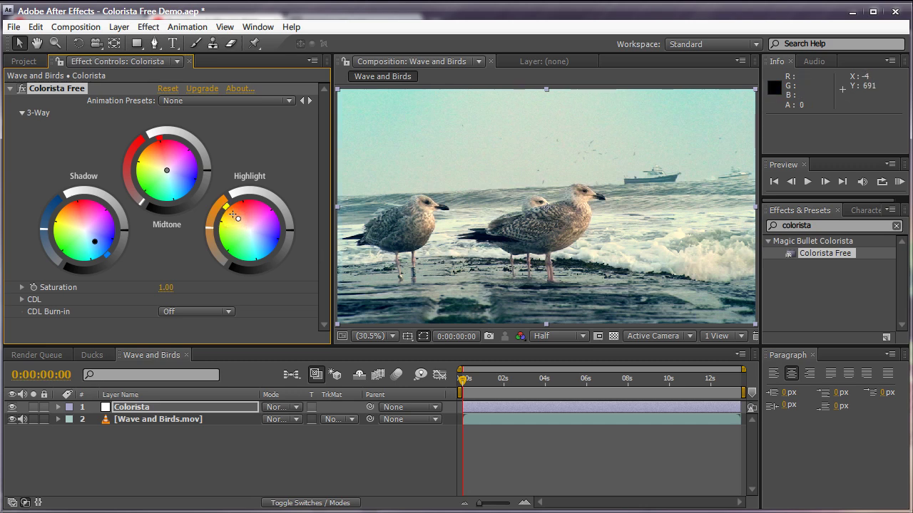
Refine the orange highlights, warm the midtones toward orange, and set Saturation to 1.19
drag(233, 215, 235, 217)
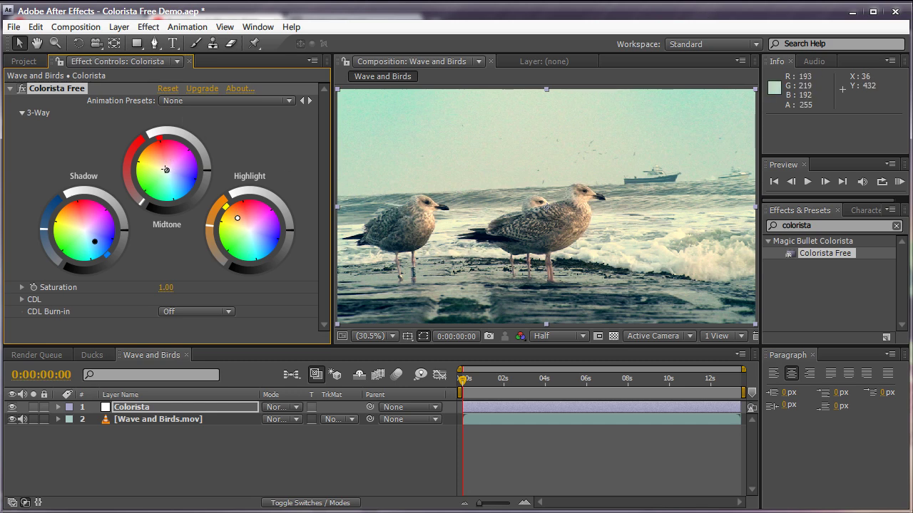
drag(166, 169, 165, 168)
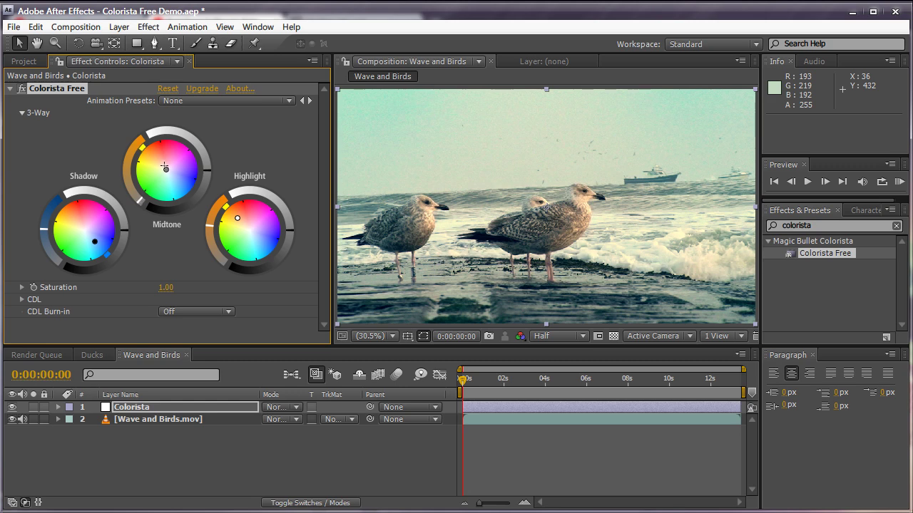
drag(169, 288, 169, 287)
Apply a Levels effect to the Colorista layer and lower its gamma to 0.81
click(847, 225)
text(lev)
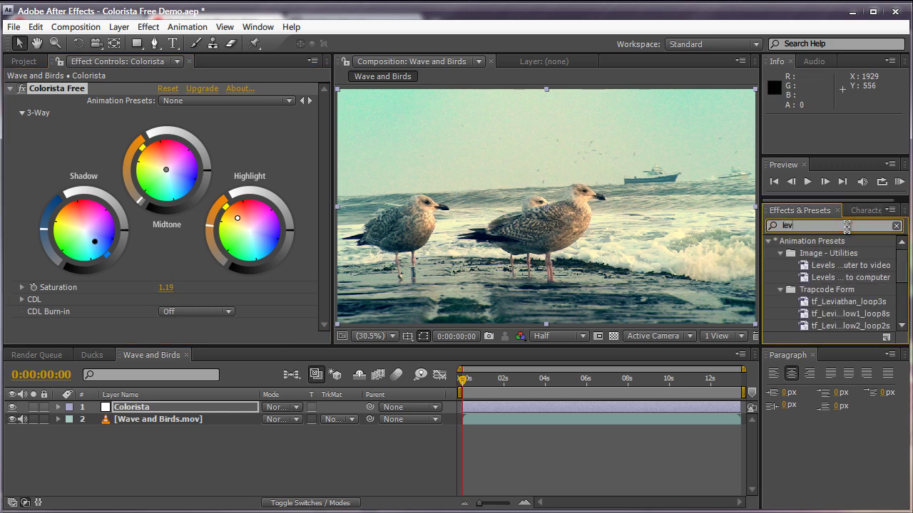
text(els)
scroll(841, 246, down, 1)
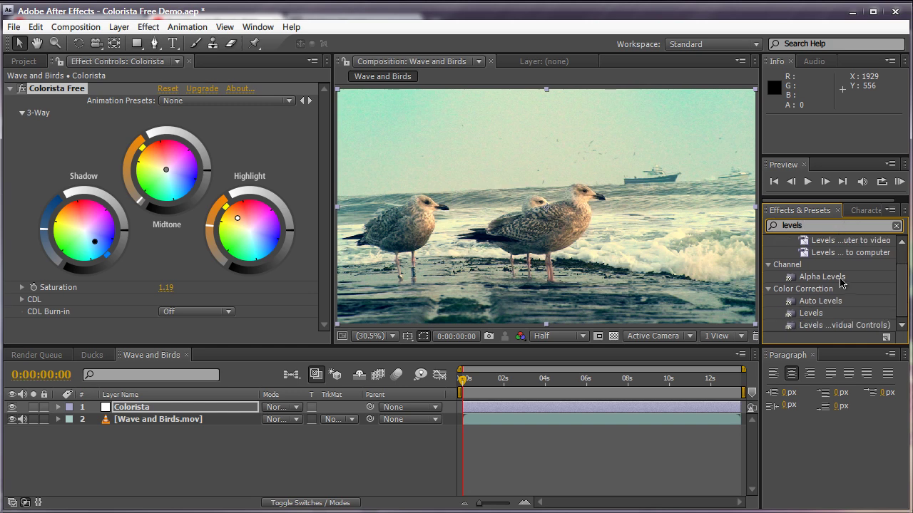
double_click(811, 313)
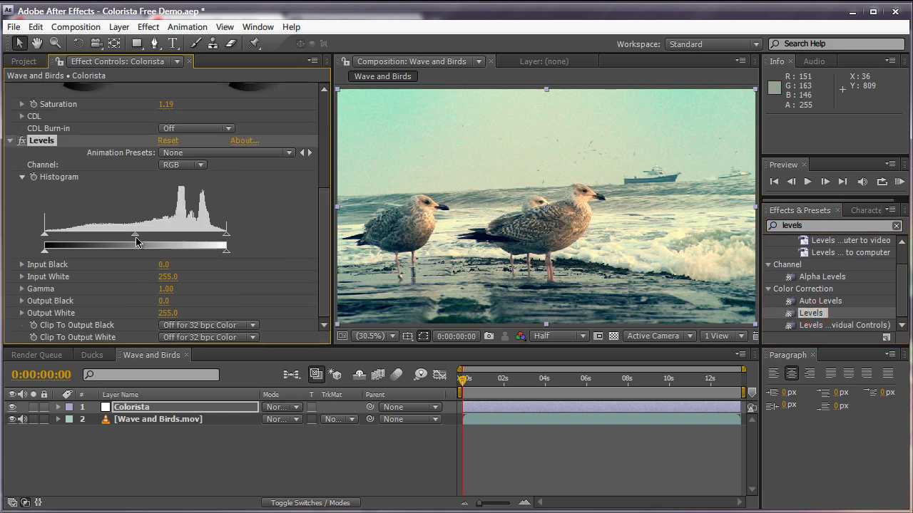
drag(136, 240, 148, 238)
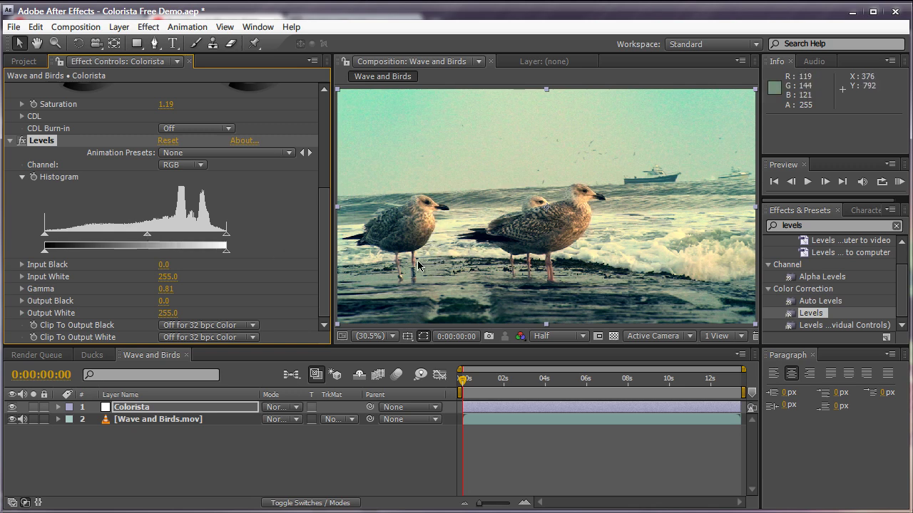
scroll(92, 222, up, 5)
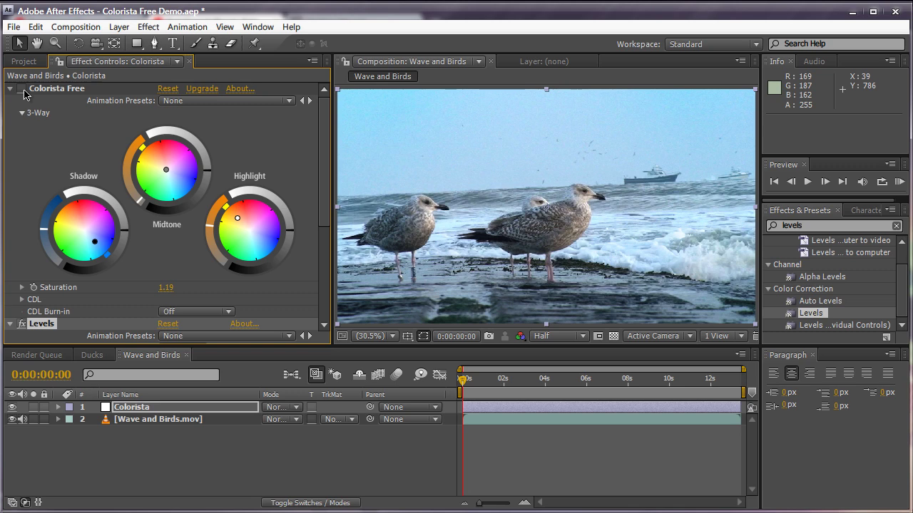
Re-enable Colorista Free via its fx switch to restore the teal-and-orange grade
click(22, 90)
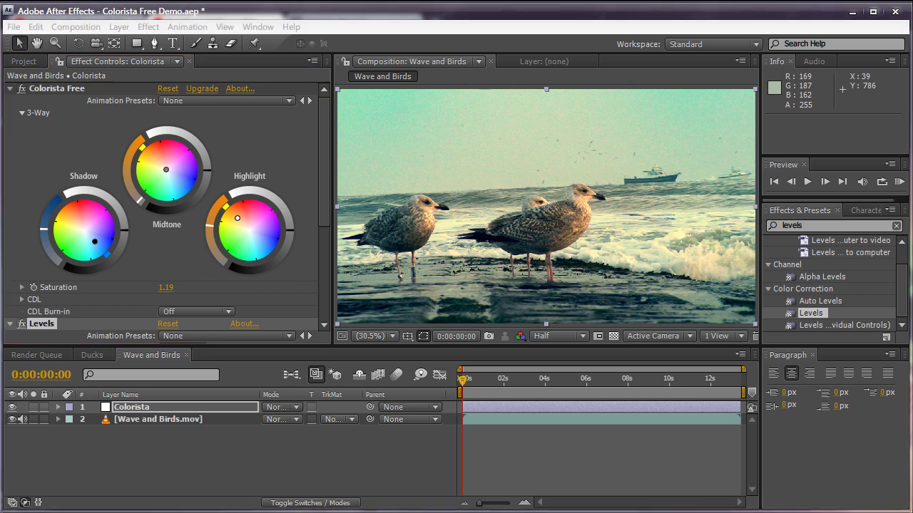
Bring Chrome forward, switch to the author's website tab, and scroll through the blog posts and back up
mouse_move(168, 2)
click(249, 41)
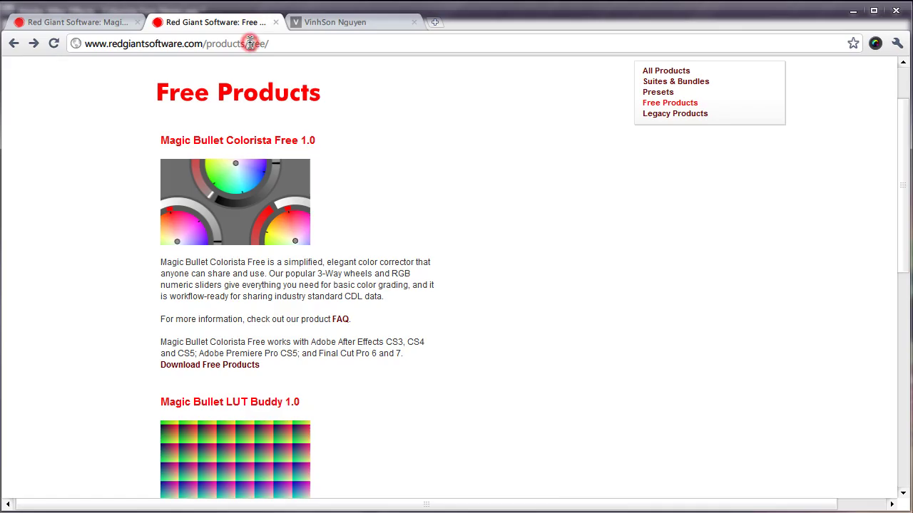
click(317, 21)
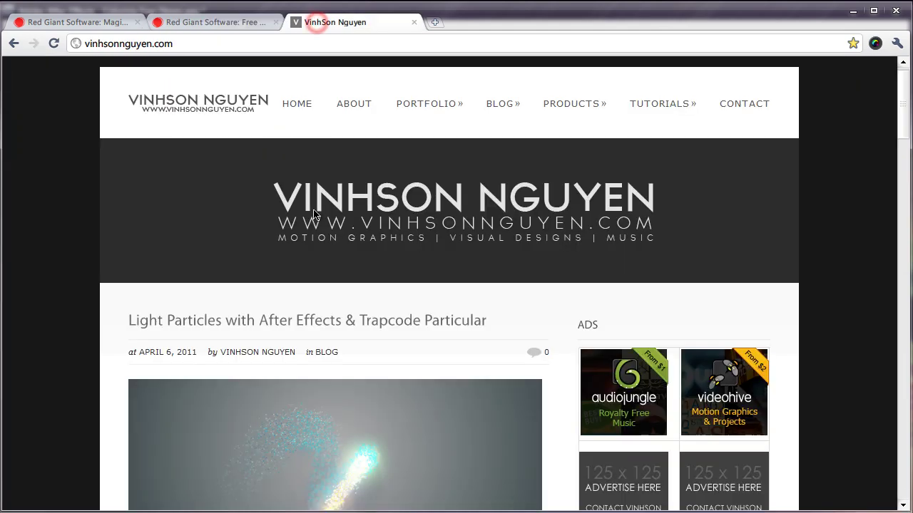
scroll(314, 214, down, 10)
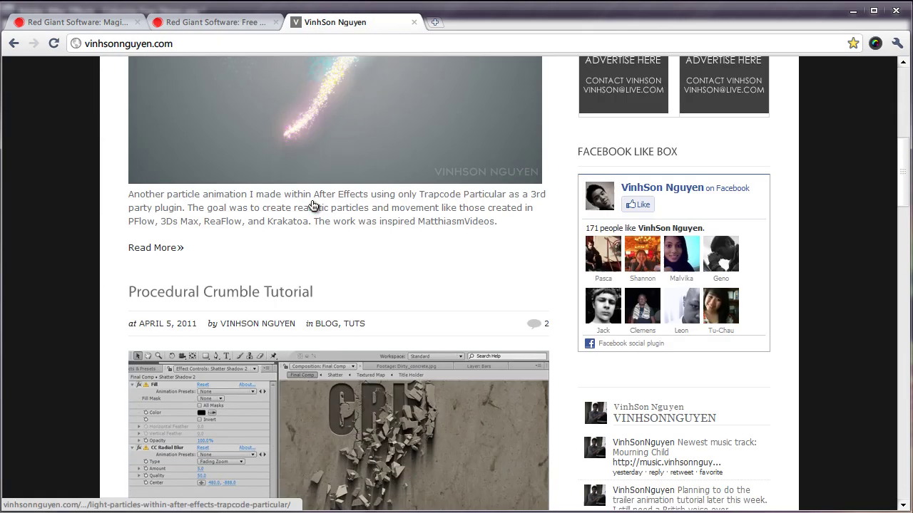
scroll(311, 205, down, 6)
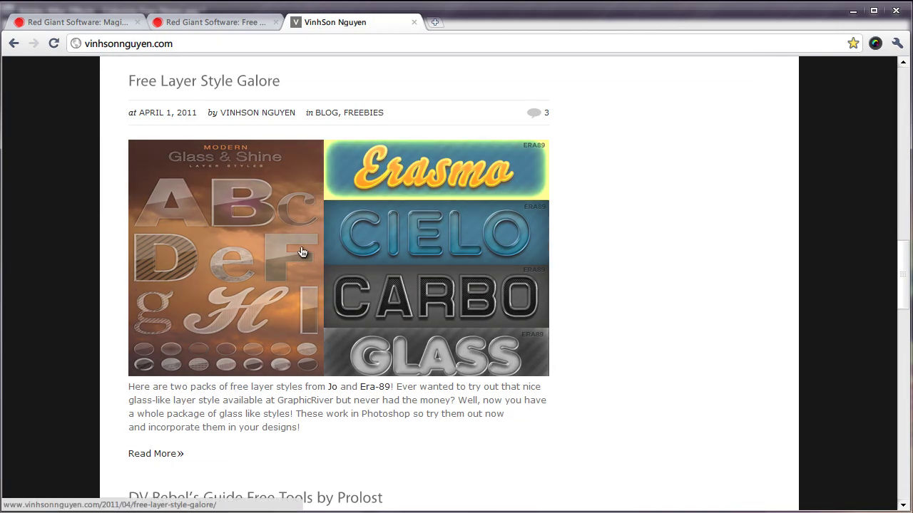
scroll(302, 171, down, 6)
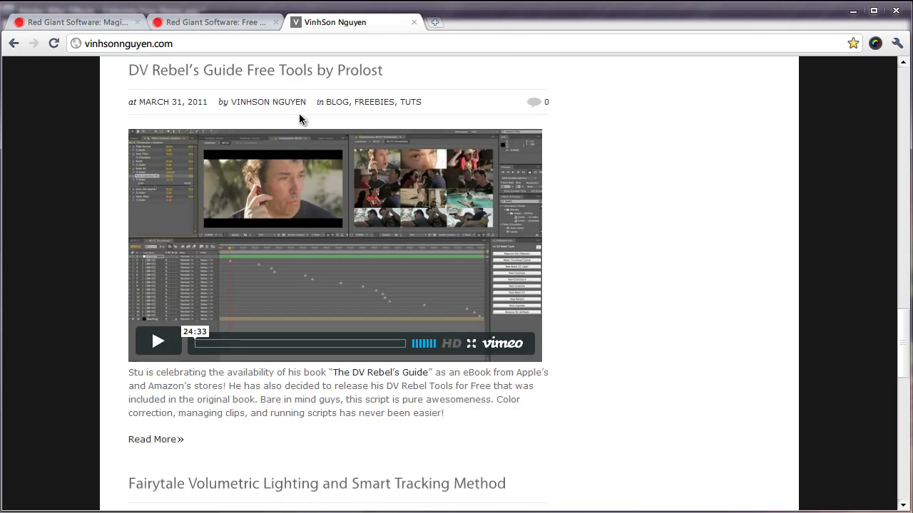
scroll(297, 143, down, 3)
scroll(295, 158, down, 3)
scroll(295, 193, up, 18)
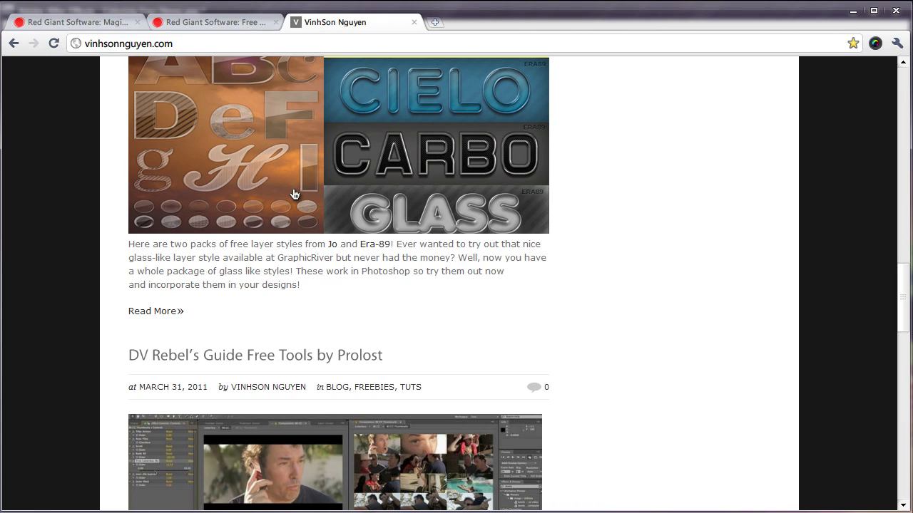
scroll(295, 194, up, 10)
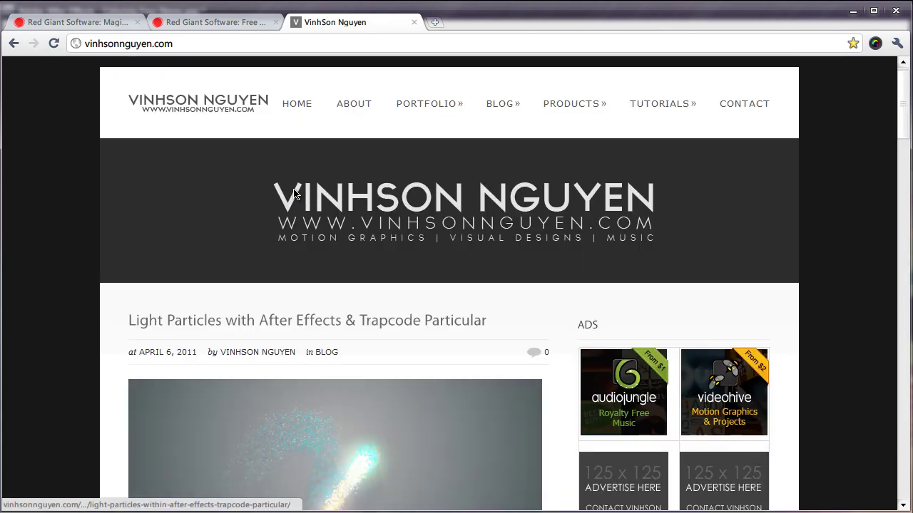